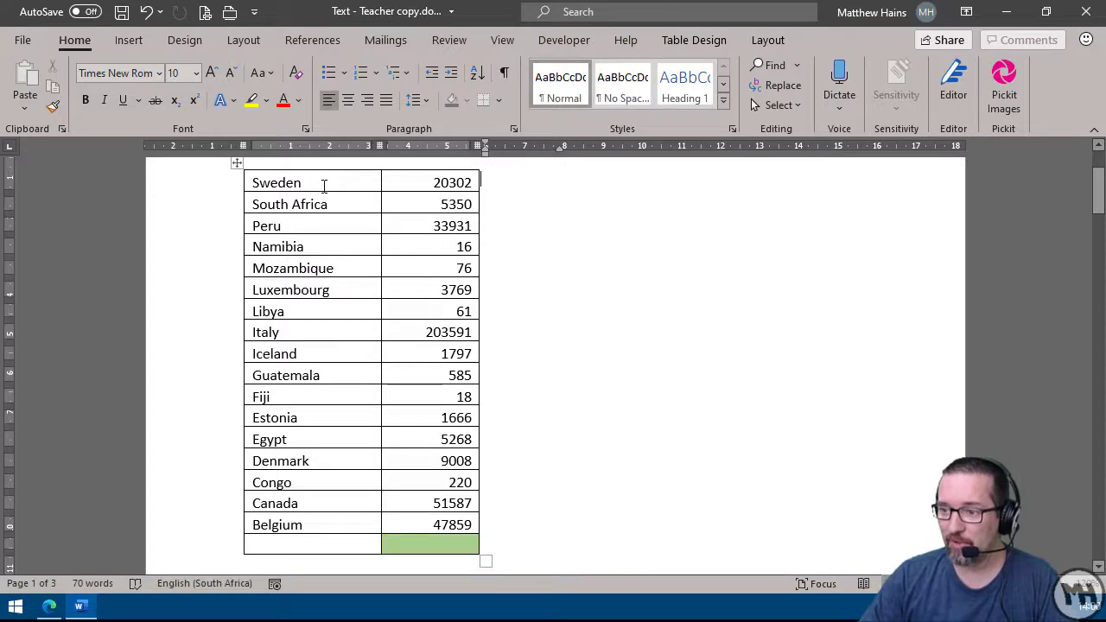
# - Select the table's data rows from Sweden down to Belgium, leaving out the empty total row
pyautogui.moveTo(301, 179); pyautogui.dragTo(420, 524)
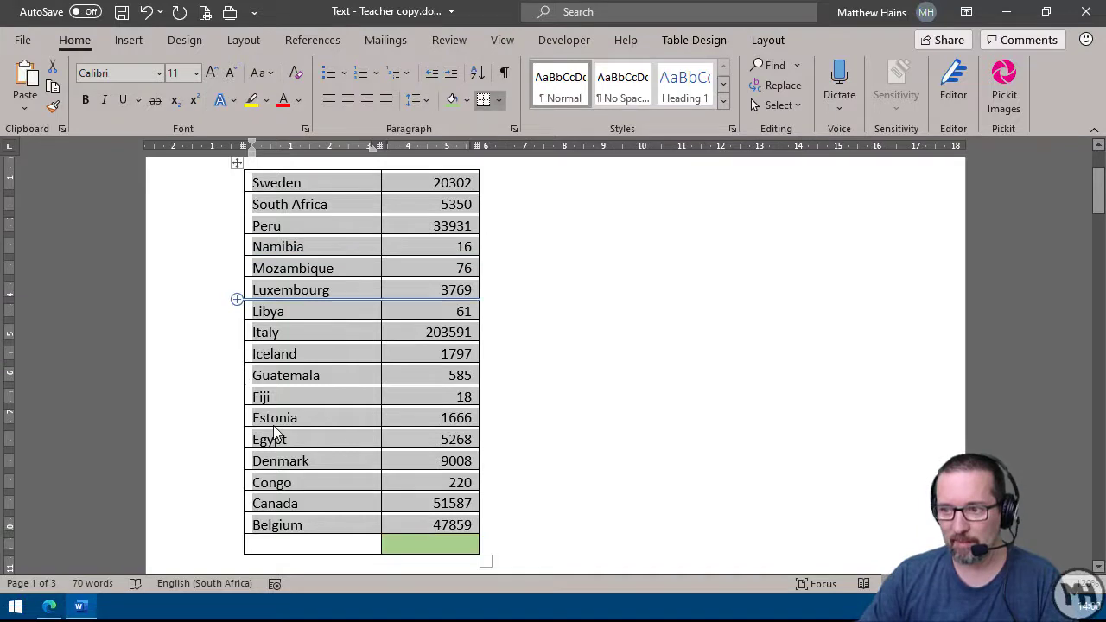
# - Switch to the table Layout tab to show the Data group's Sort and Formula tools
pyautogui.click(768, 40)
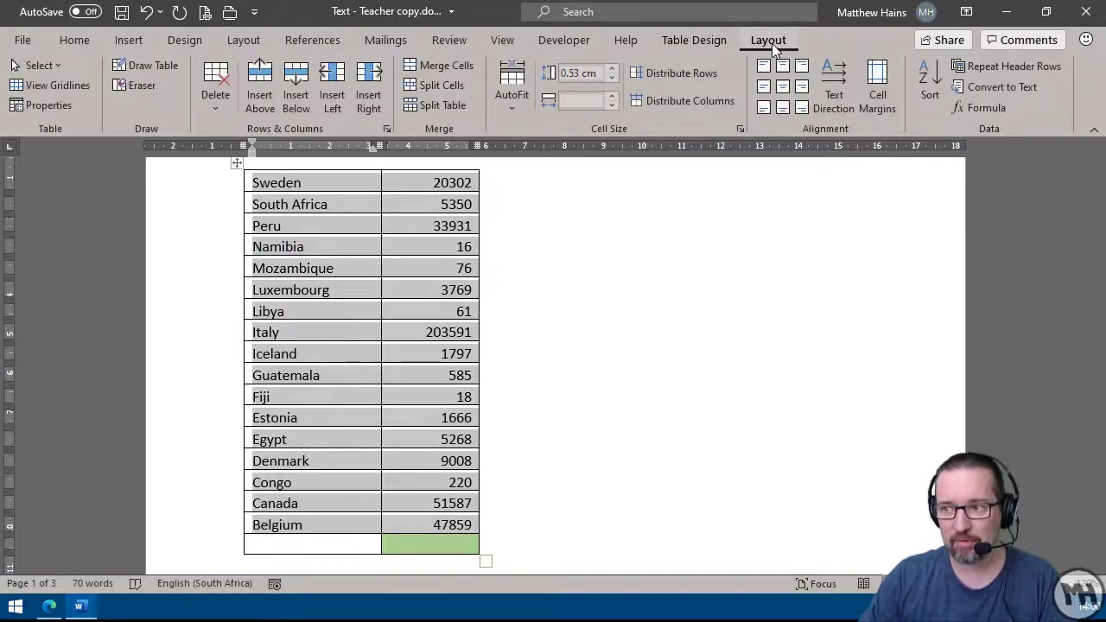
pyautogui.click(255, 46)
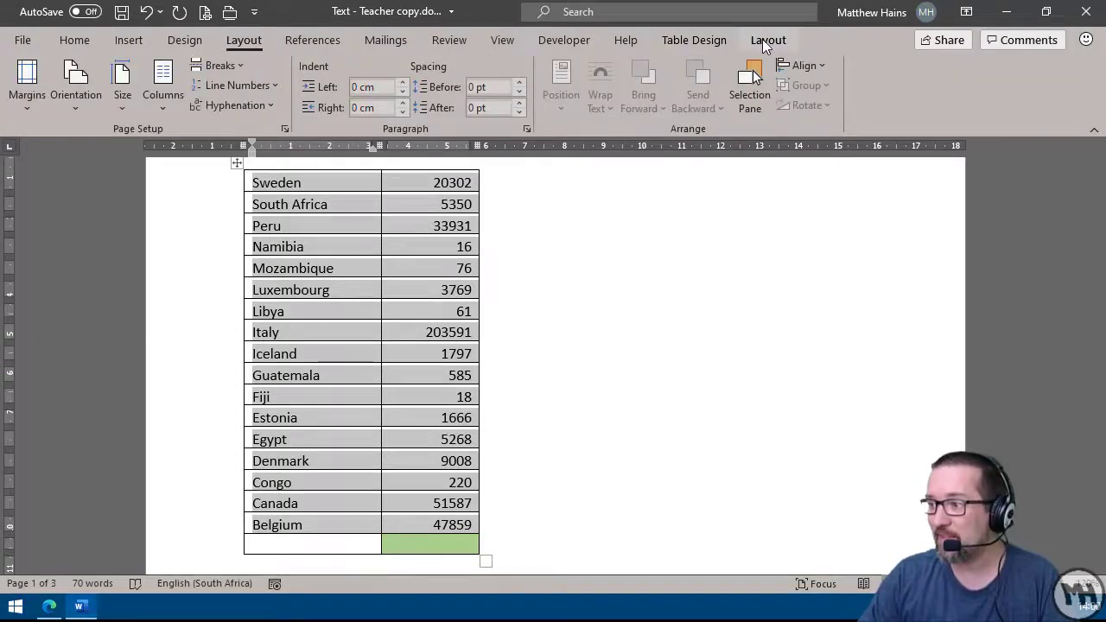
pyautogui.click(775, 39)
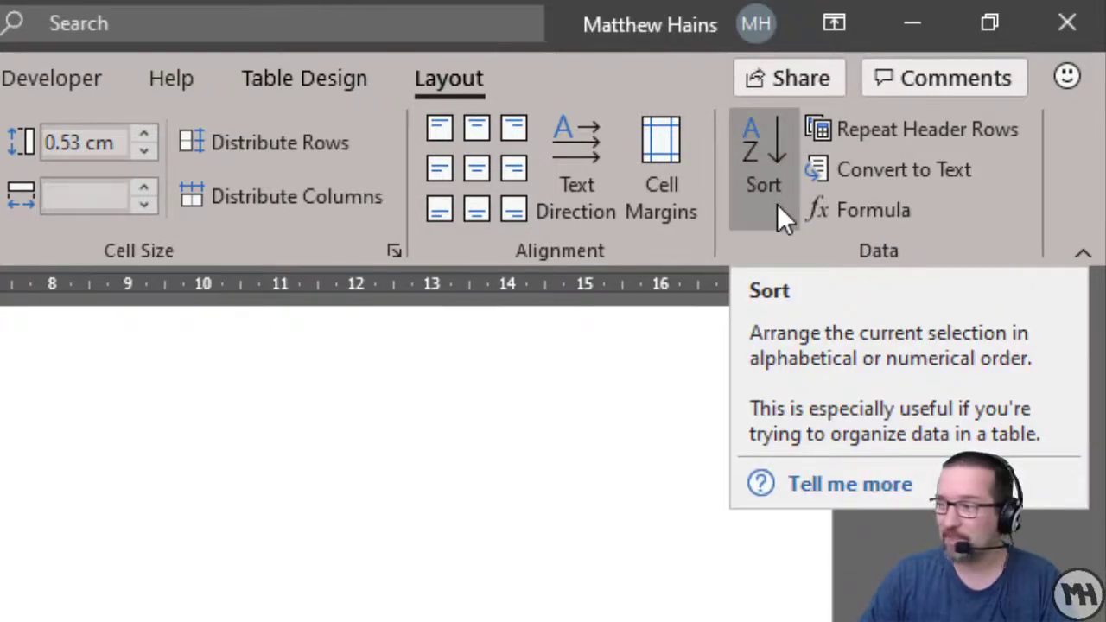
# - Sort the selected rows by Column 1 in ascending order, then deselect the table
pyautogui.click(763, 138)
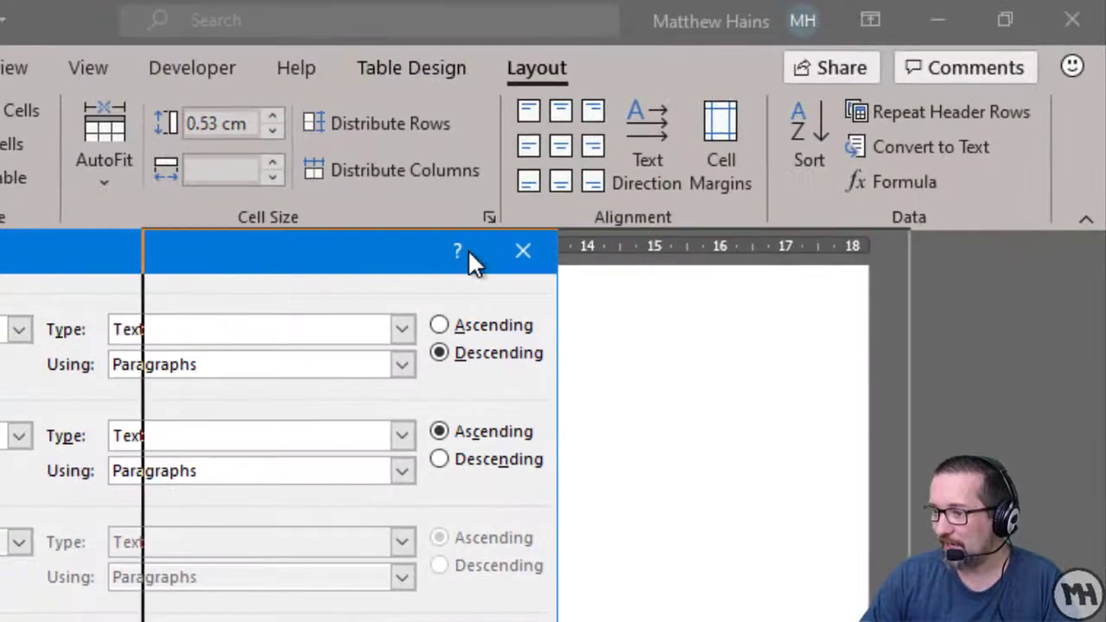
pyautogui.moveTo(467, 249); pyautogui.dragTo(416, 87)
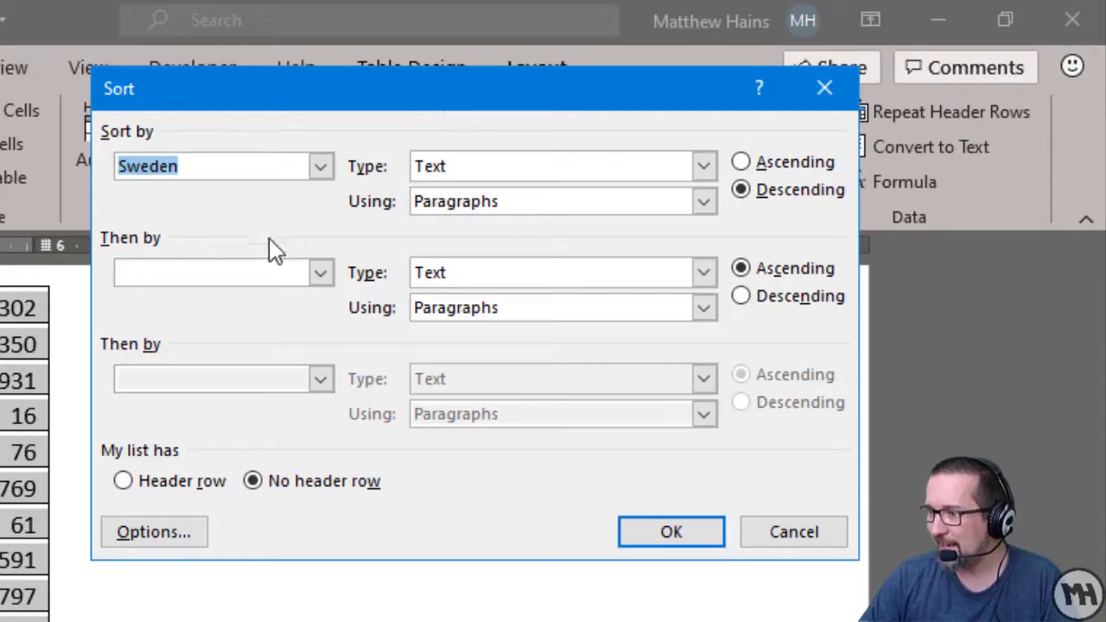
pyautogui.click(322, 169)
pyautogui.click(145, 195)
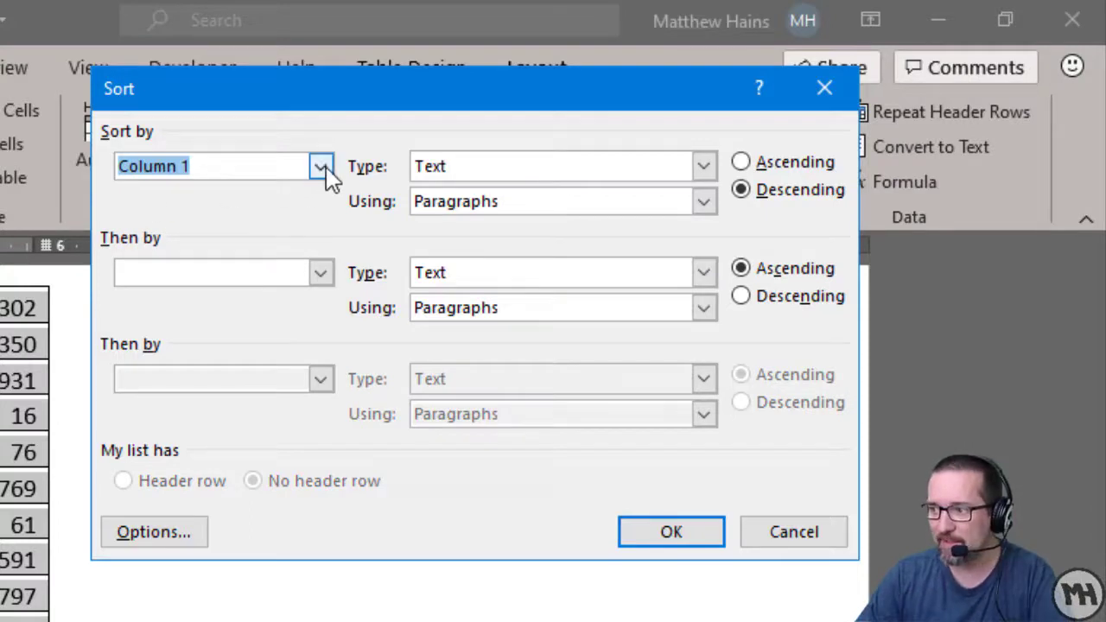
pyautogui.click(322, 168)
pyautogui.click(171, 192)
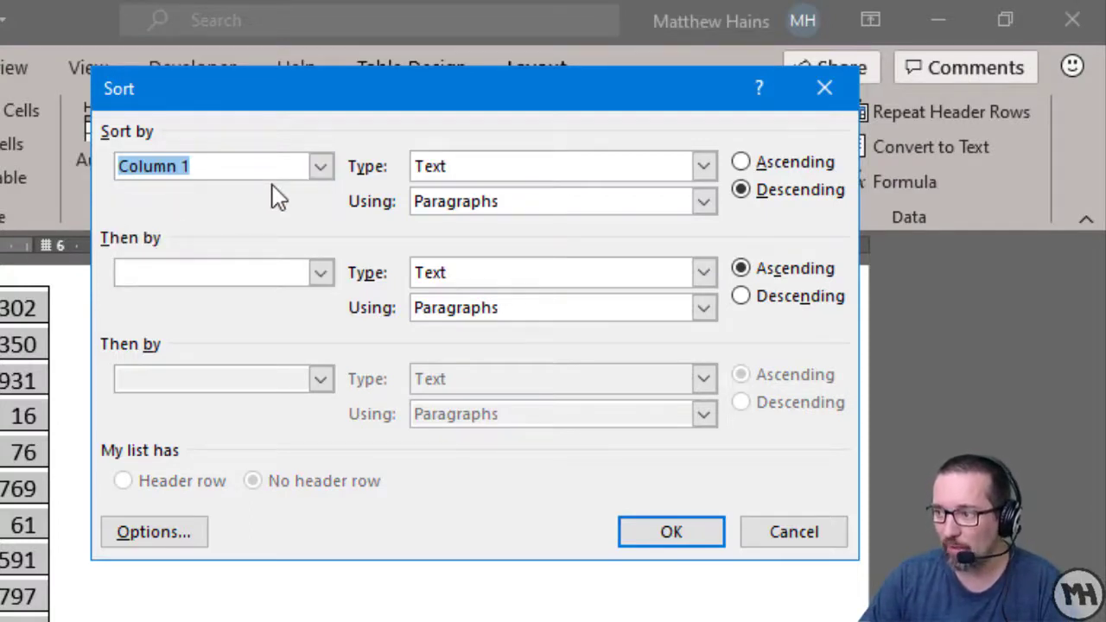
pyautogui.click(795, 164)
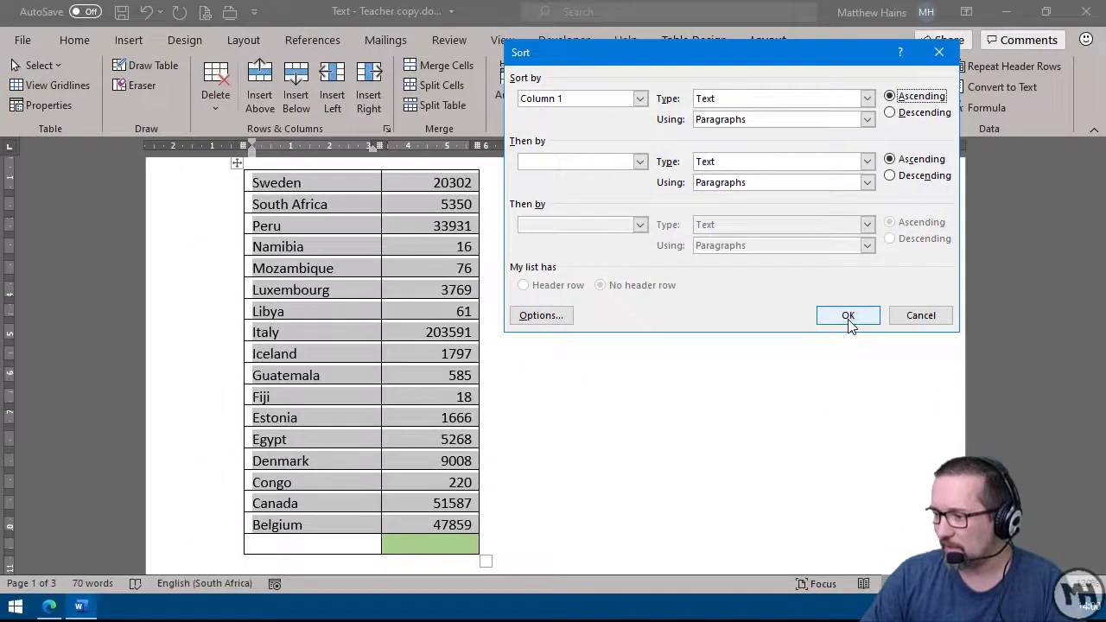
pyautogui.click(848, 316)
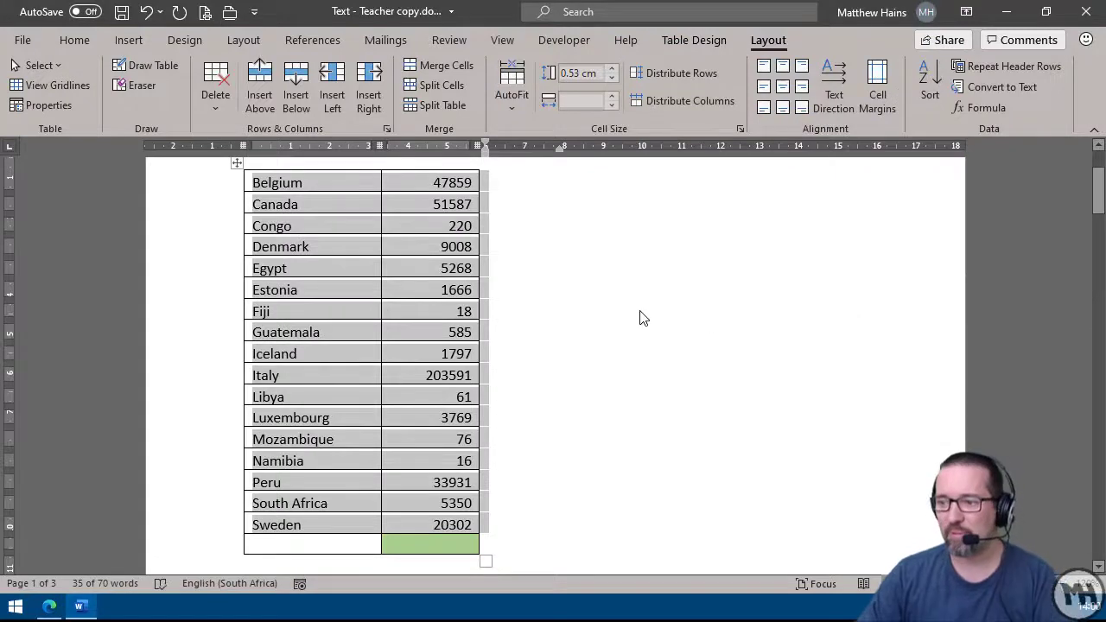
pyautogui.click(346, 227)
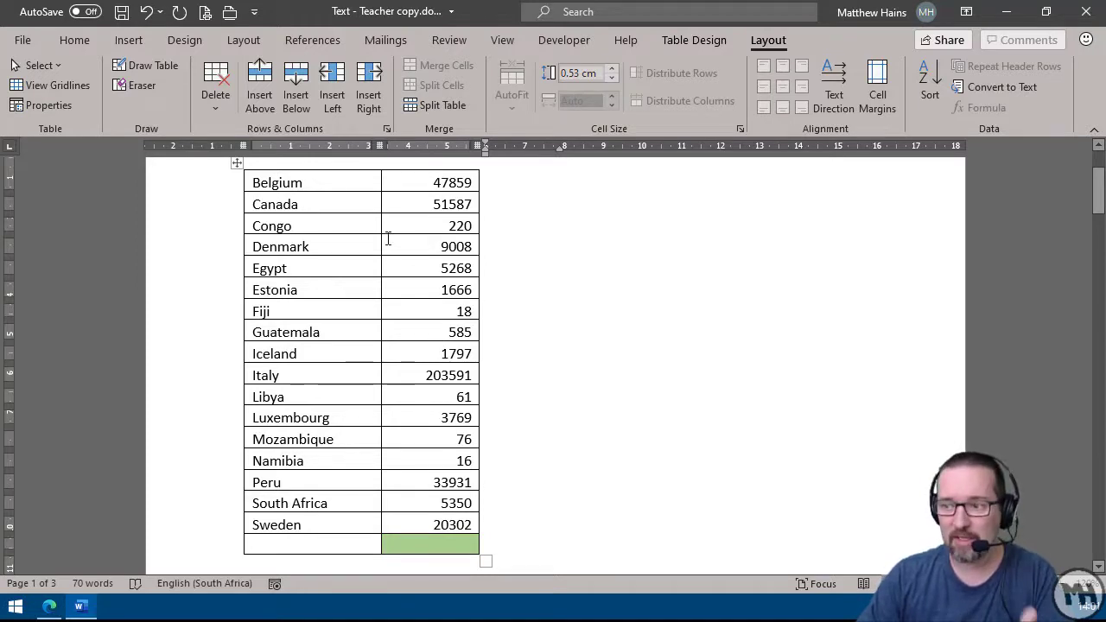
# - Reselect the data rows from Belgium down to Sweden, excluding the green total row
pyautogui.moveTo(313, 176); pyautogui.dragTo(441, 516)
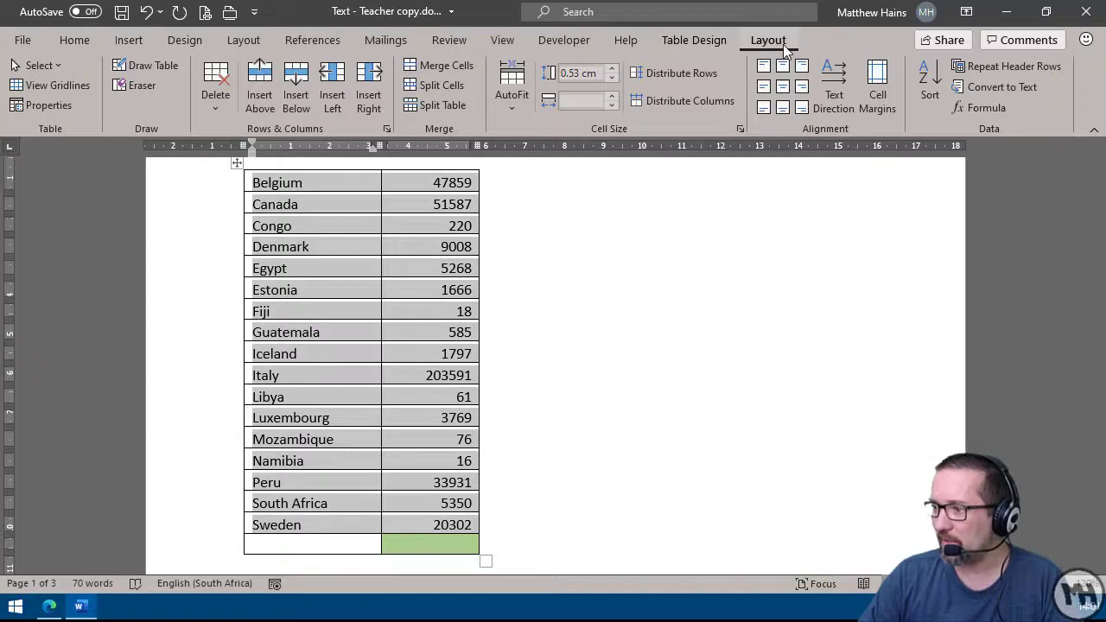
# - Sort the rows by Column 2 as numbers, ascending, from Namibia 16 to Italy 203591
pyautogui.click(930, 87)
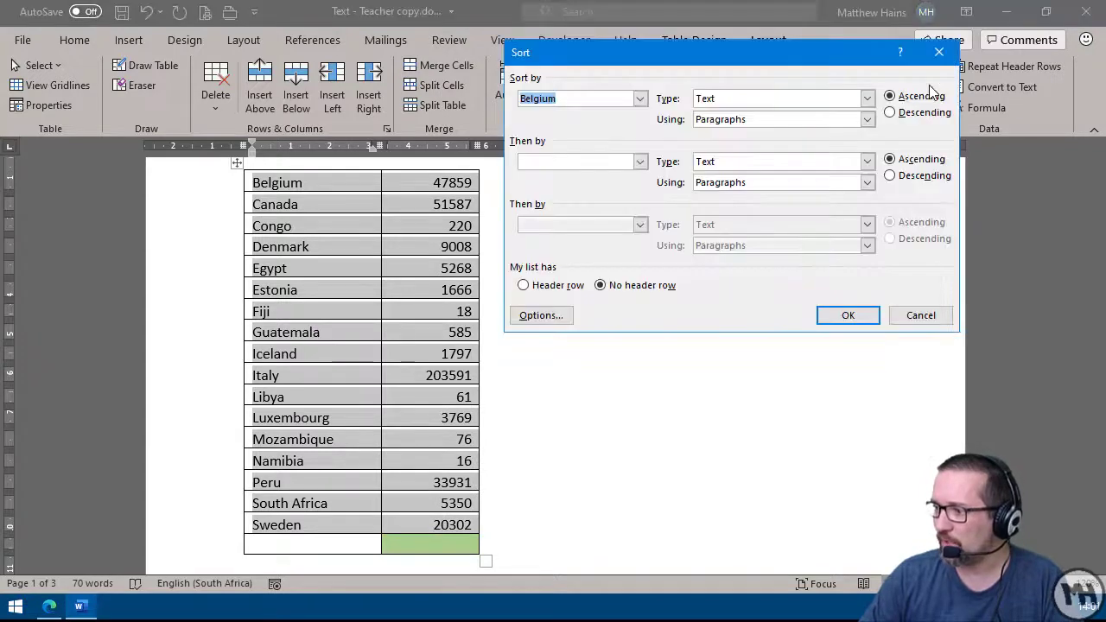
pyautogui.click(640, 98)
pyautogui.click(590, 126)
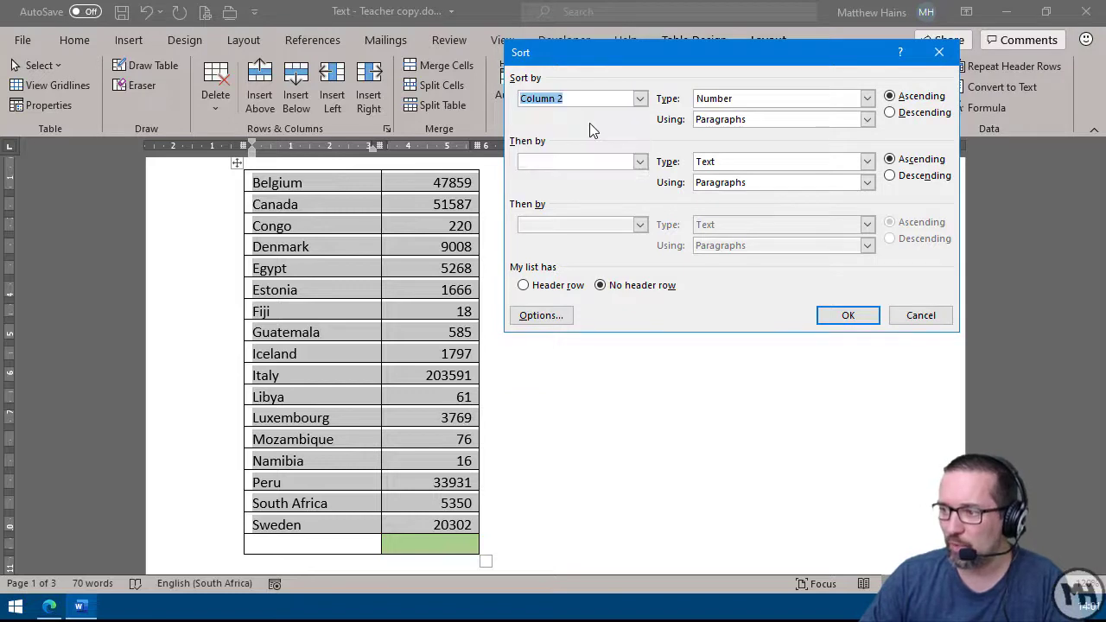
pyautogui.click(890, 96)
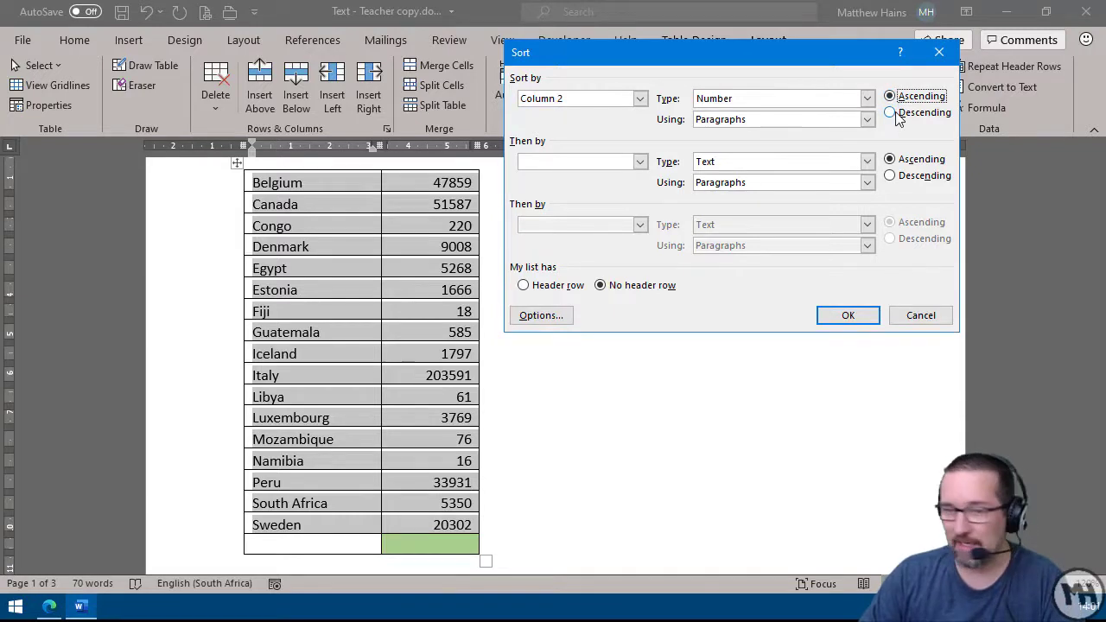
pyautogui.click(850, 317)
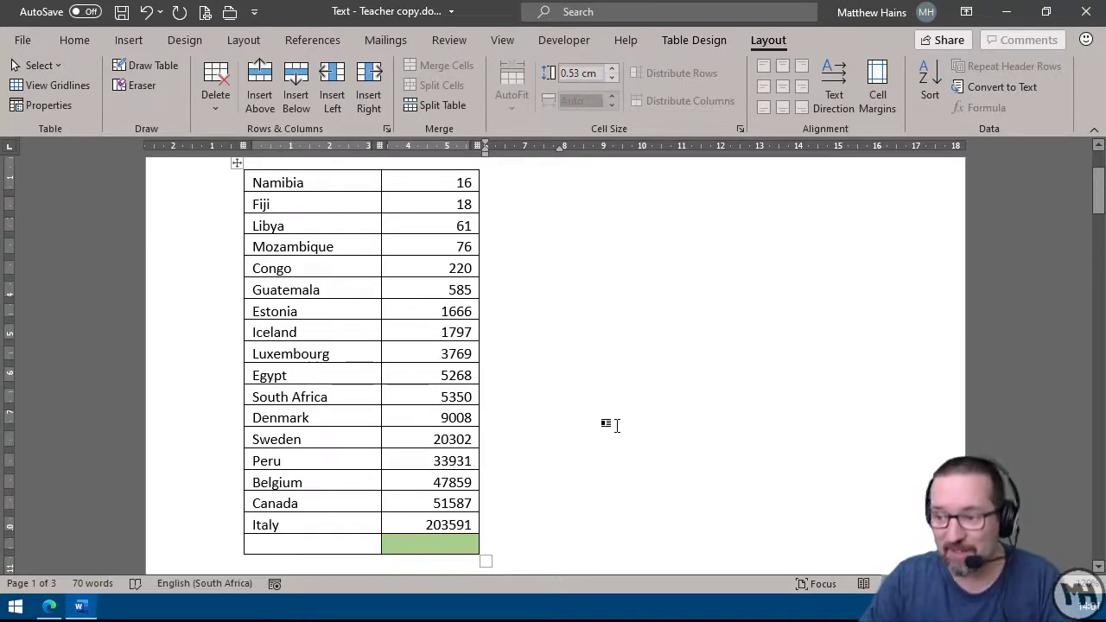
# - Insert a =SUM(ABOVE) formula in the green bottom cell, giving the total 385104
pyautogui.click(437, 543)
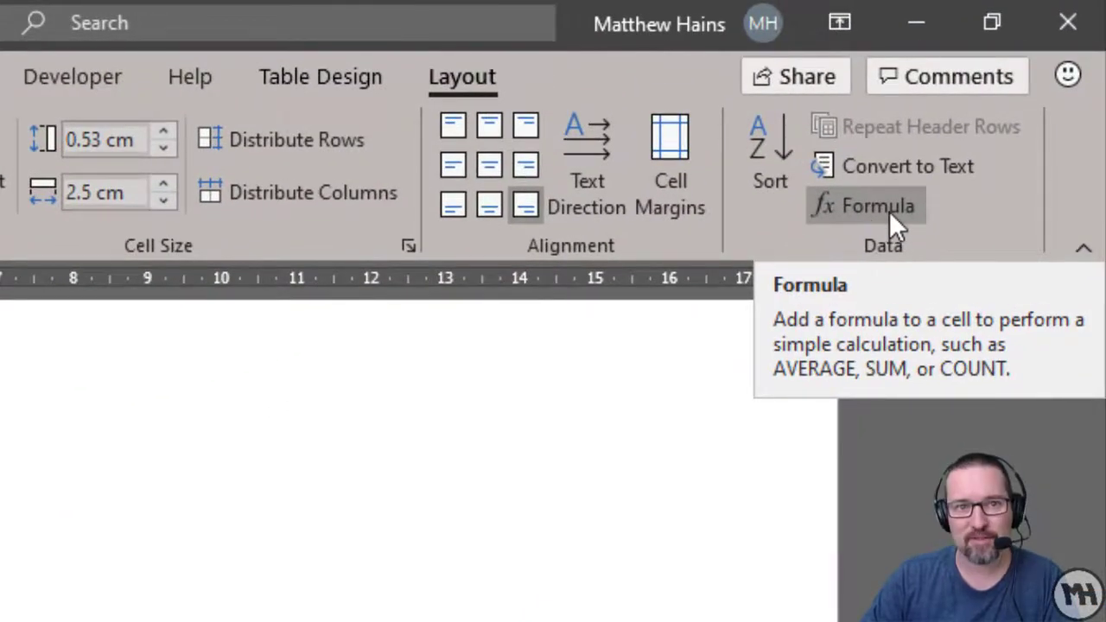
pyautogui.click(891, 209)
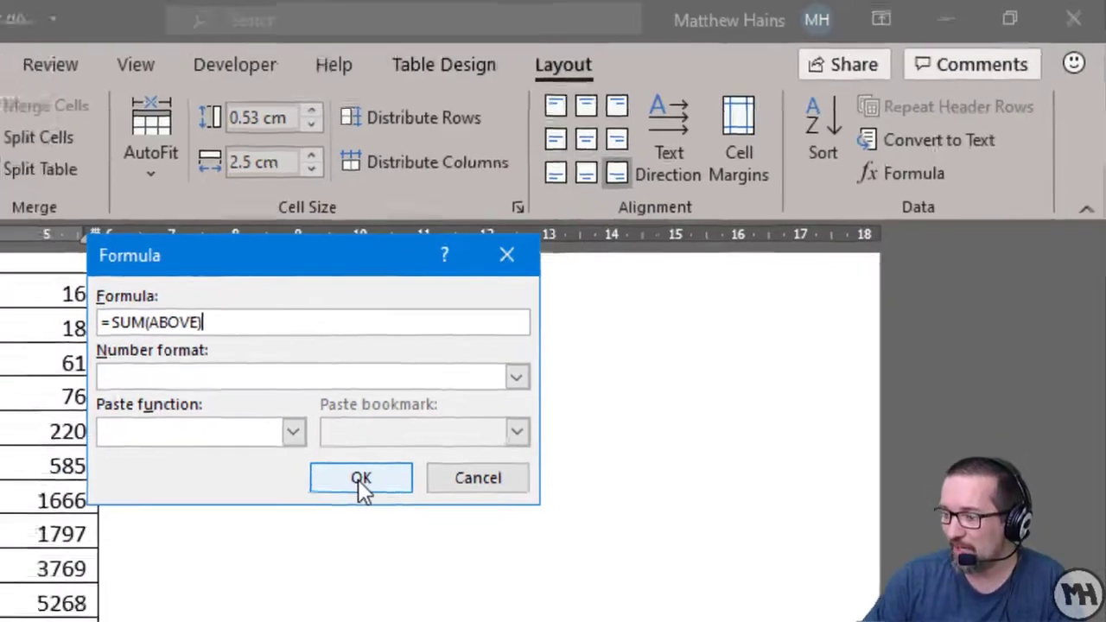
pyautogui.click(323, 510)
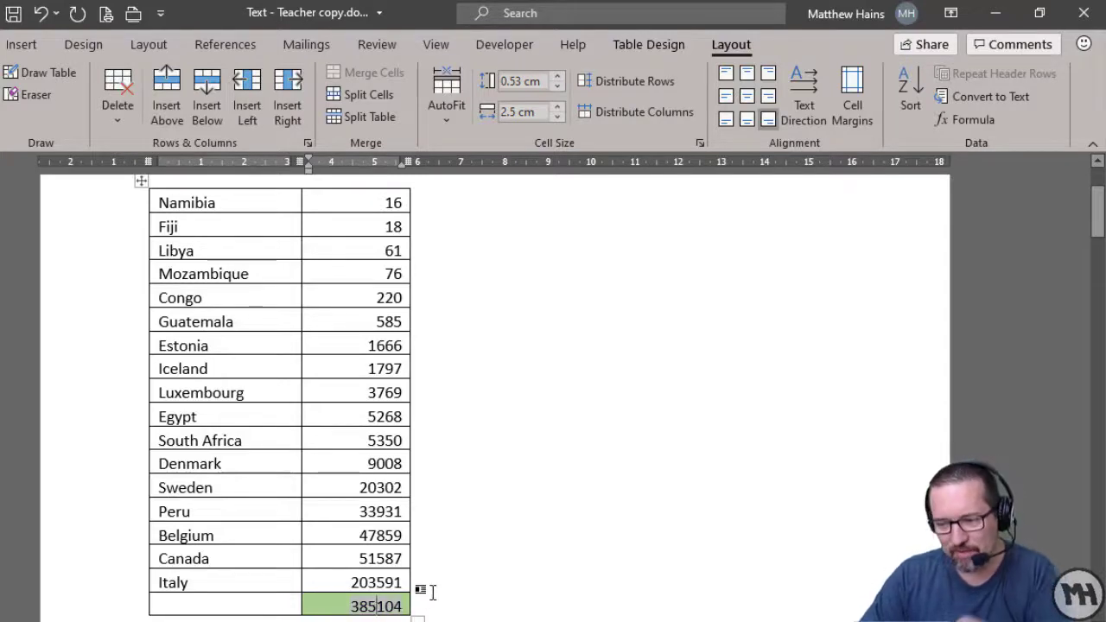
pyautogui.keyDown('ctrl'); pyautogui.scroll(5, 451, 597); pyautogui.keyUp('ctrl')
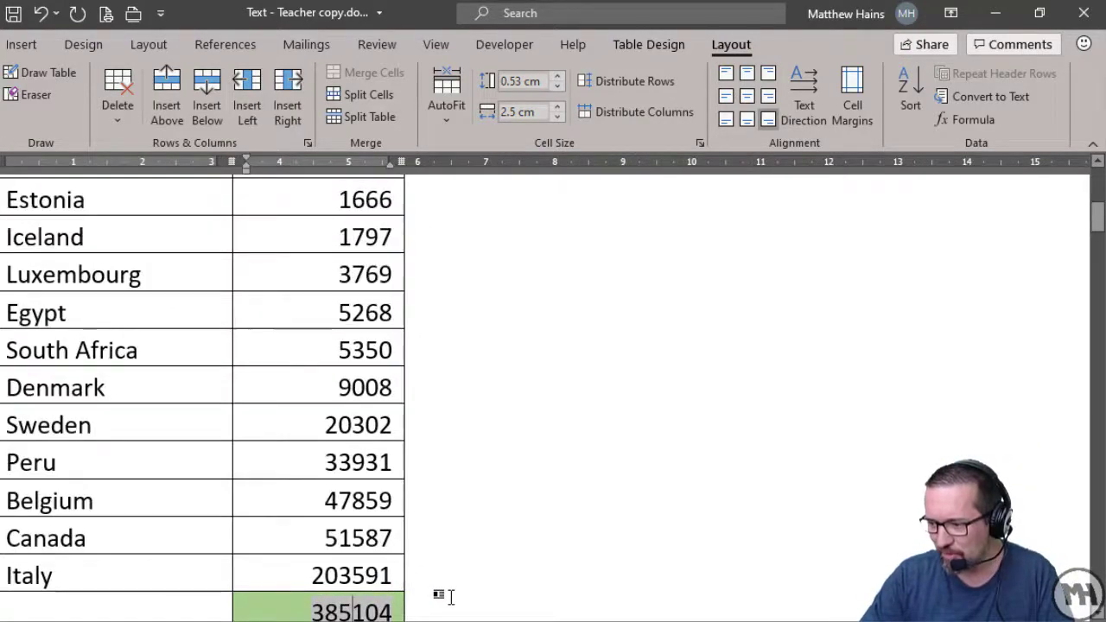
pyautogui.scroll(-4, 435, 575)
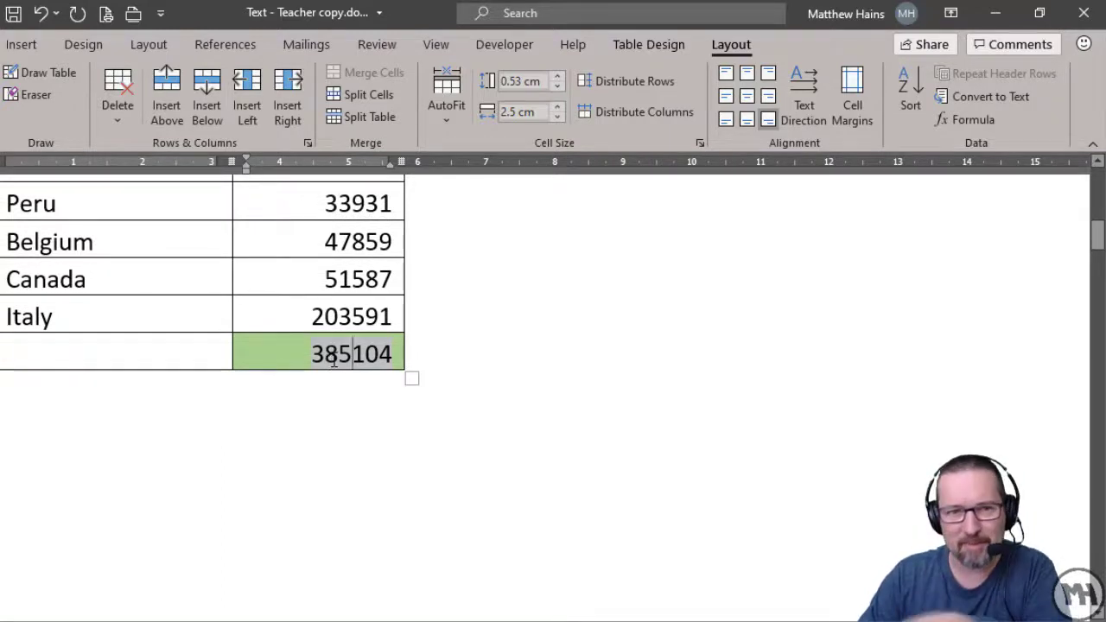
pyautogui.rightClick(338, 356)
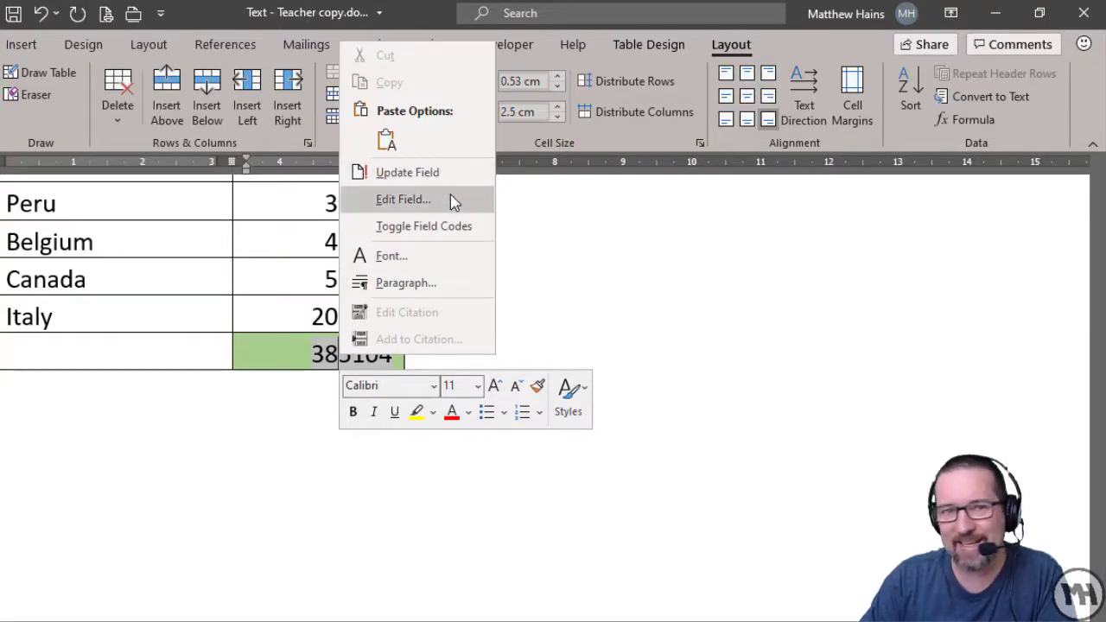
pyautogui.click(581, 235)
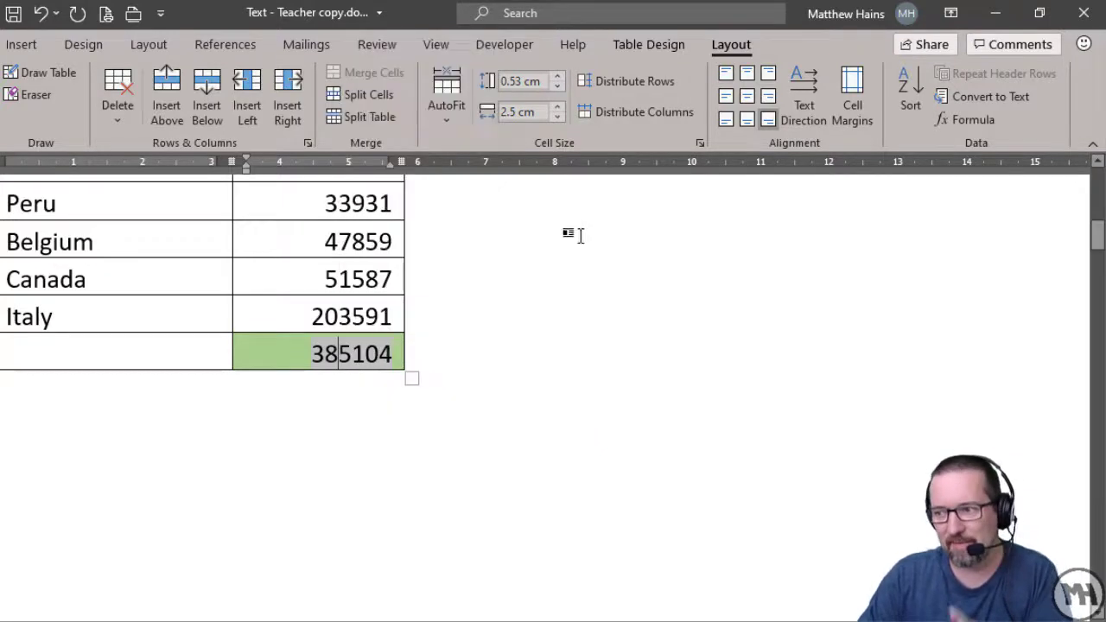
pyautogui.keyDown('ctrl'); pyautogui.scroll(-5, 359, 574); pyautogui.keyUp('ctrl')
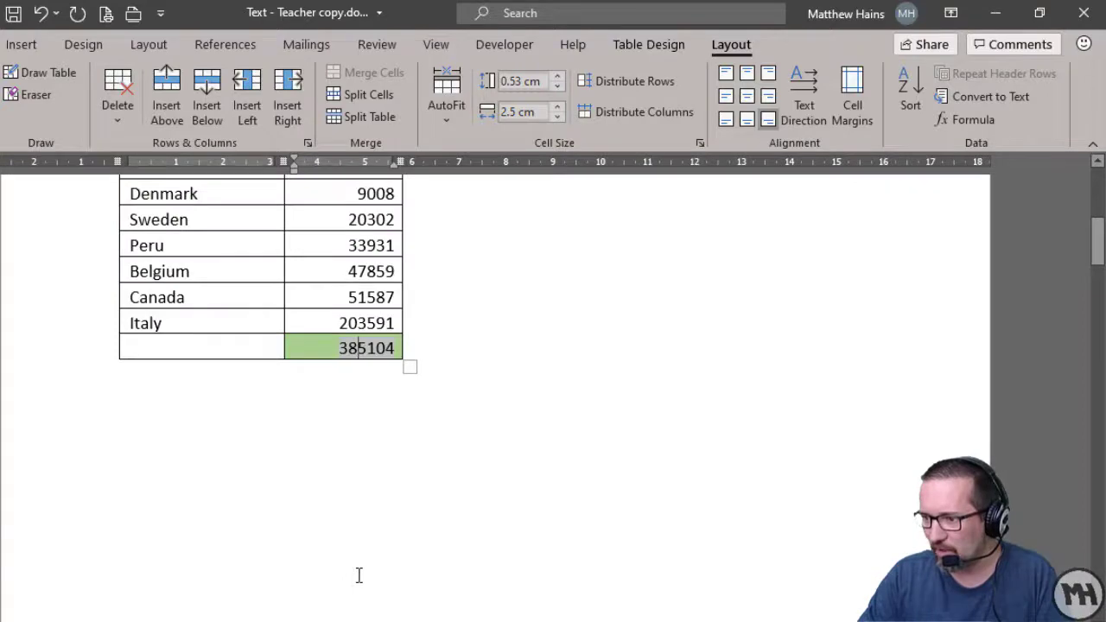
pyautogui.keyDown('ctrl'); pyautogui.scroll(-1, 403, 492); pyautogui.keyUp('ctrl')
pyautogui.keyDown('ctrl'); pyautogui.scroll(2, 420, 481); pyautogui.keyUp('ctrl')
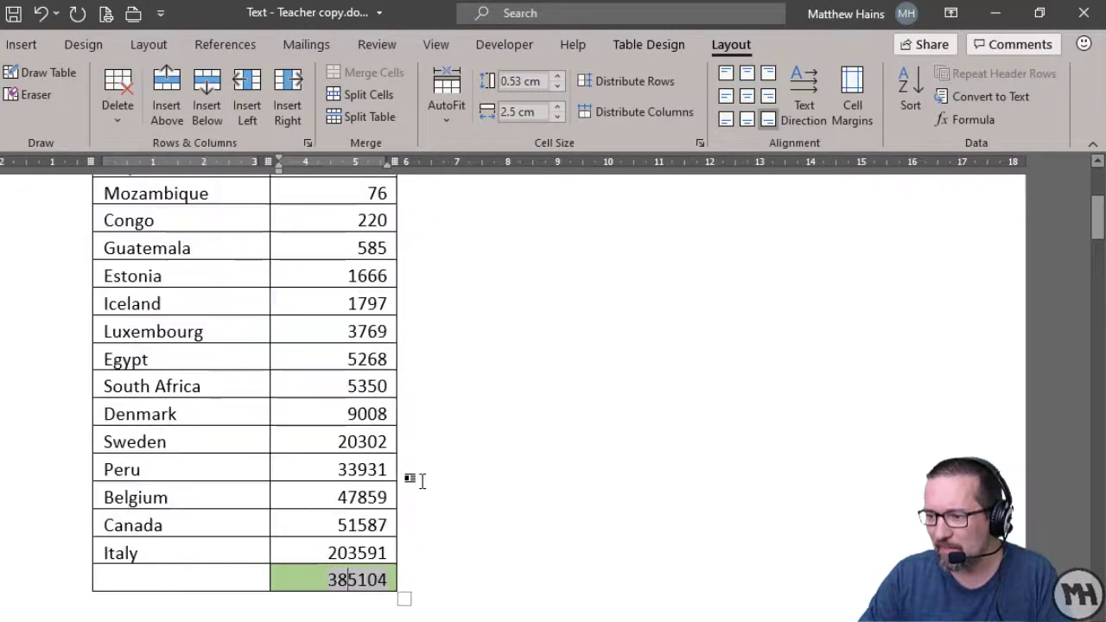
pyautogui.scroll(-1, 424, 481)
pyautogui.click(367, 271)
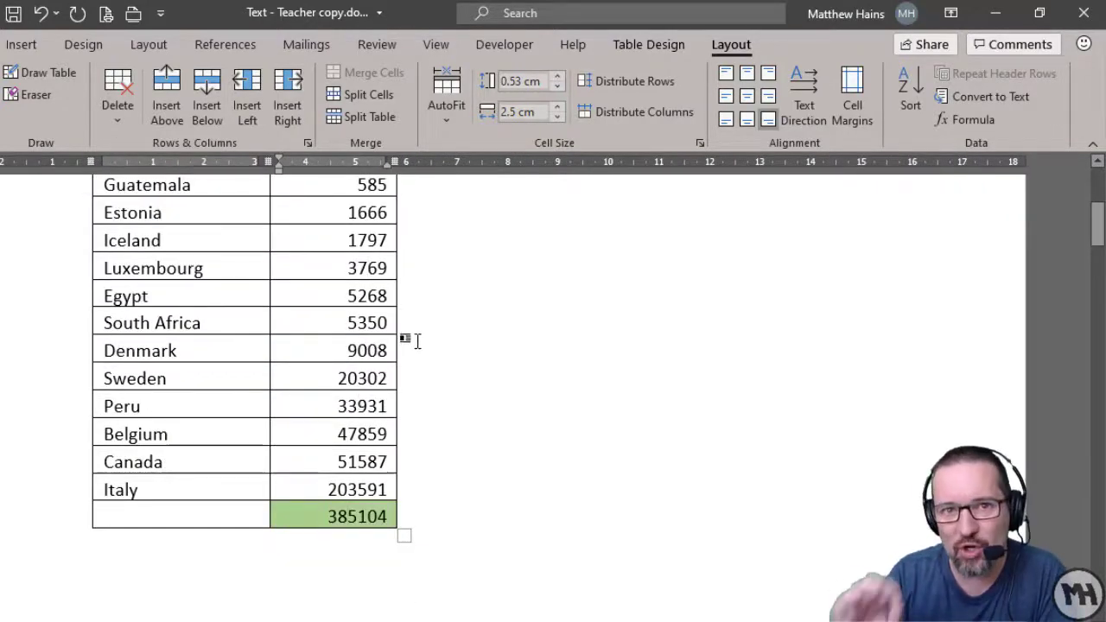
# - Change the Luxembourg, Egypt and South Africa values to 3764769, 5256468 and 535450
pyautogui.write('6476')
pyautogui.press('Down')
pyautogui.write('564')
pyautogui.press('Down')
pyautogui.write('54')
pyautogui.press('Down')
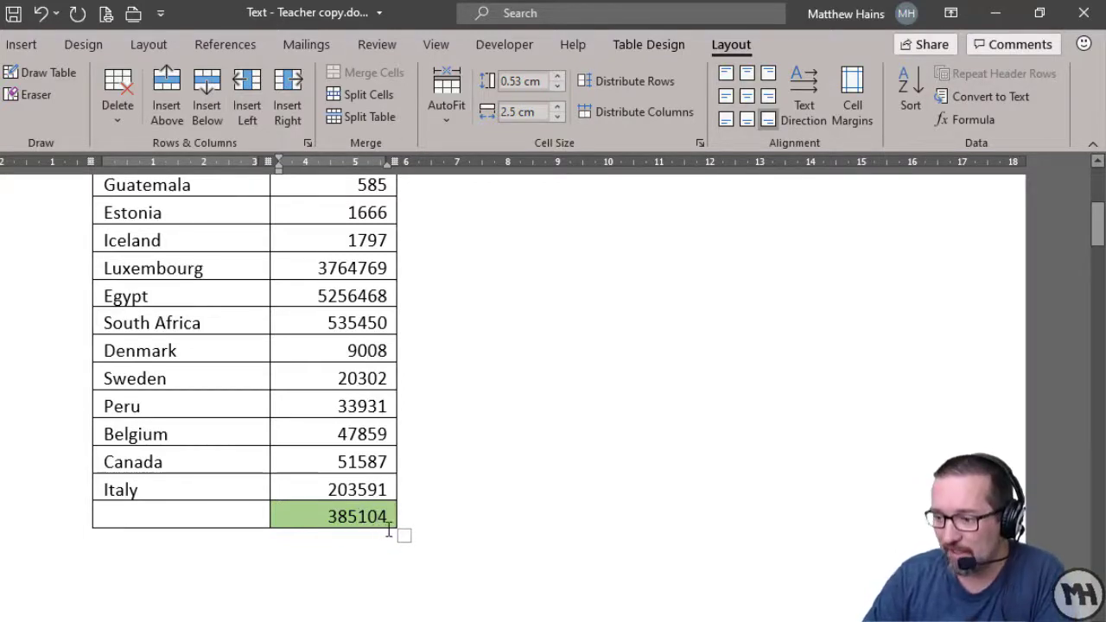
# - Update the total field to 9927404, then delete it from the green cell
pyautogui.rightClick(361, 516)
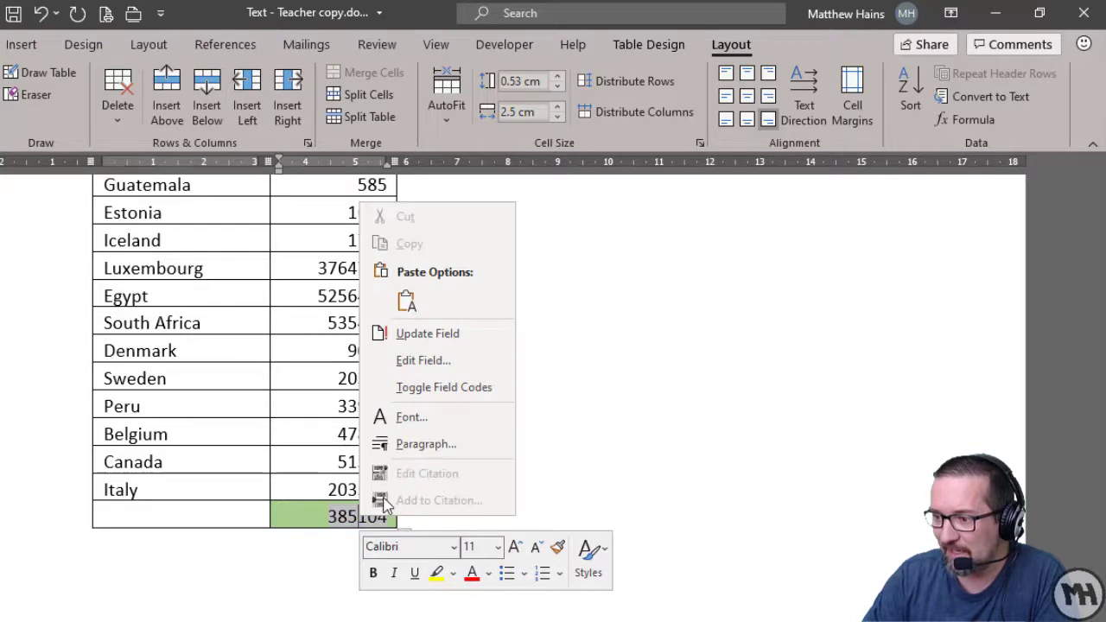
pyautogui.click(459, 344)
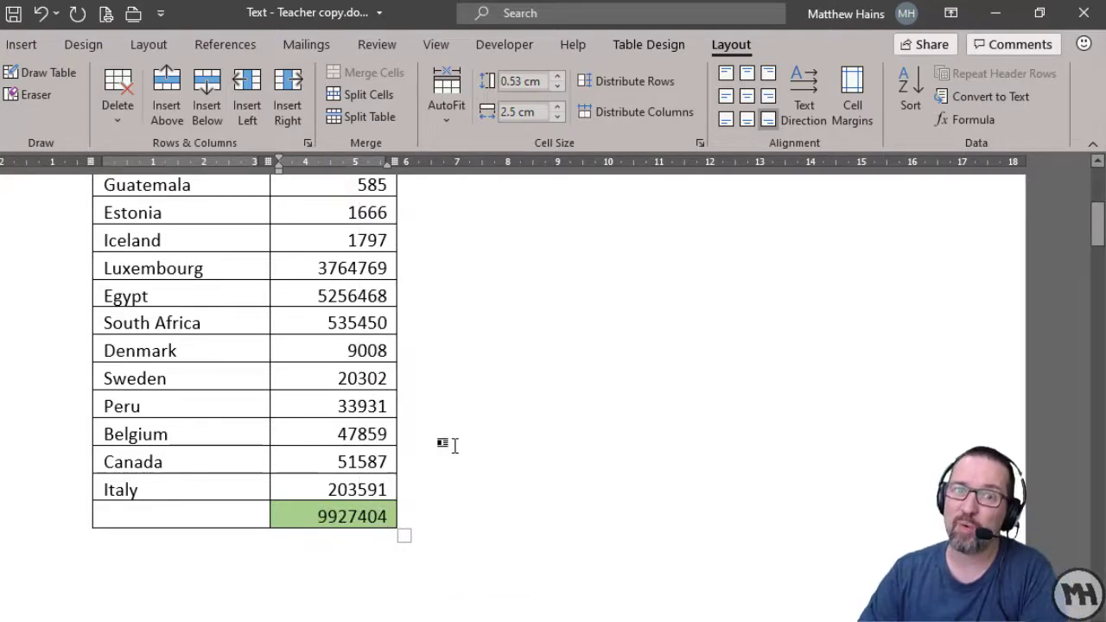
pyautogui.doubleClick(342, 518)
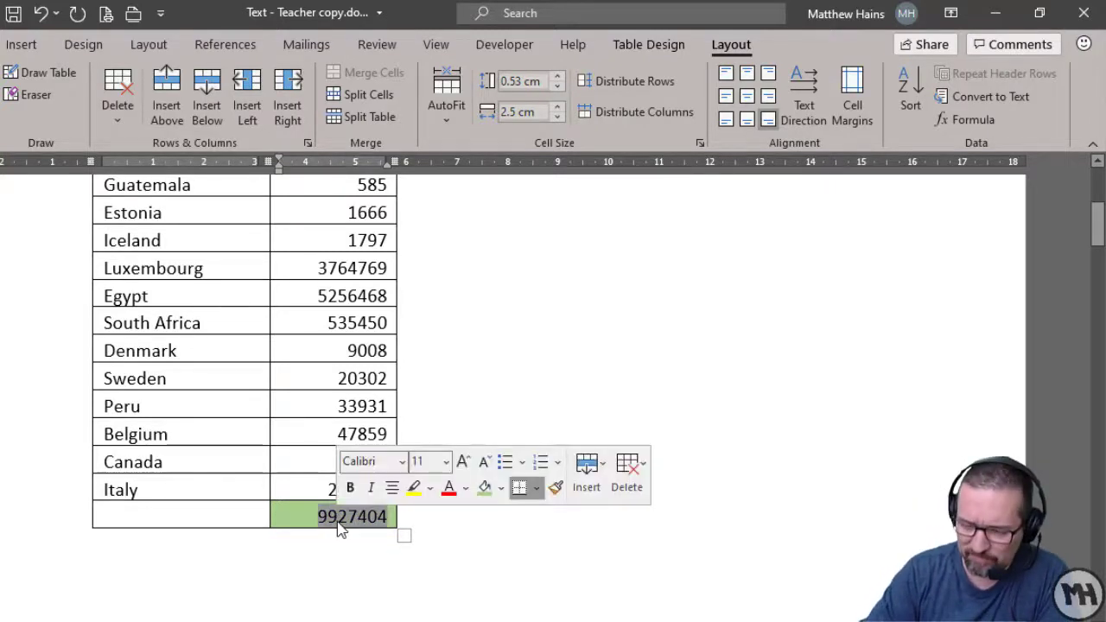
pyautogui.press('Delete')
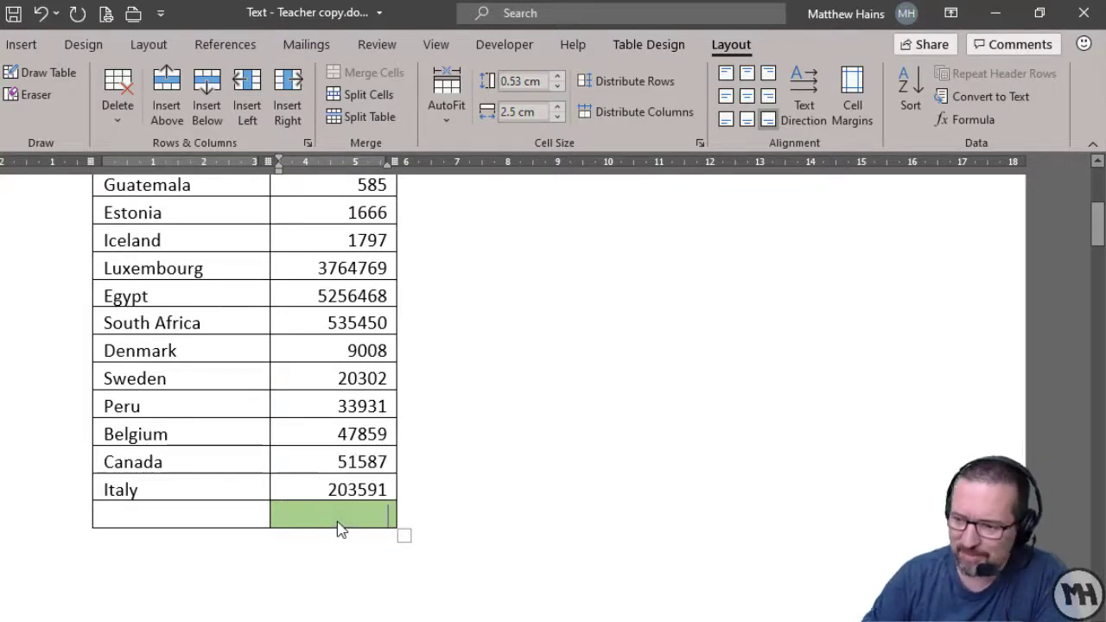
# - Open the Formula dialog for the empty green cell, proposing =SUM(ABOVE), and look through its dropdowns
pyautogui.click(968, 122)
pyautogui.click(700, 260)
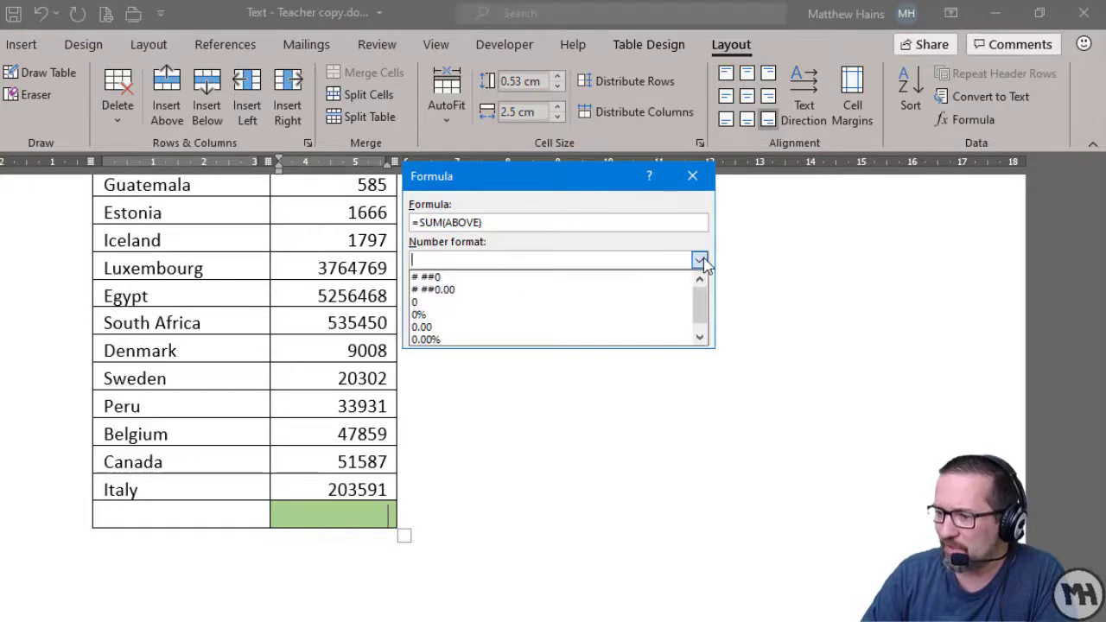
pyautogui.click(700, 260)
pyautogui.click(545, 298)
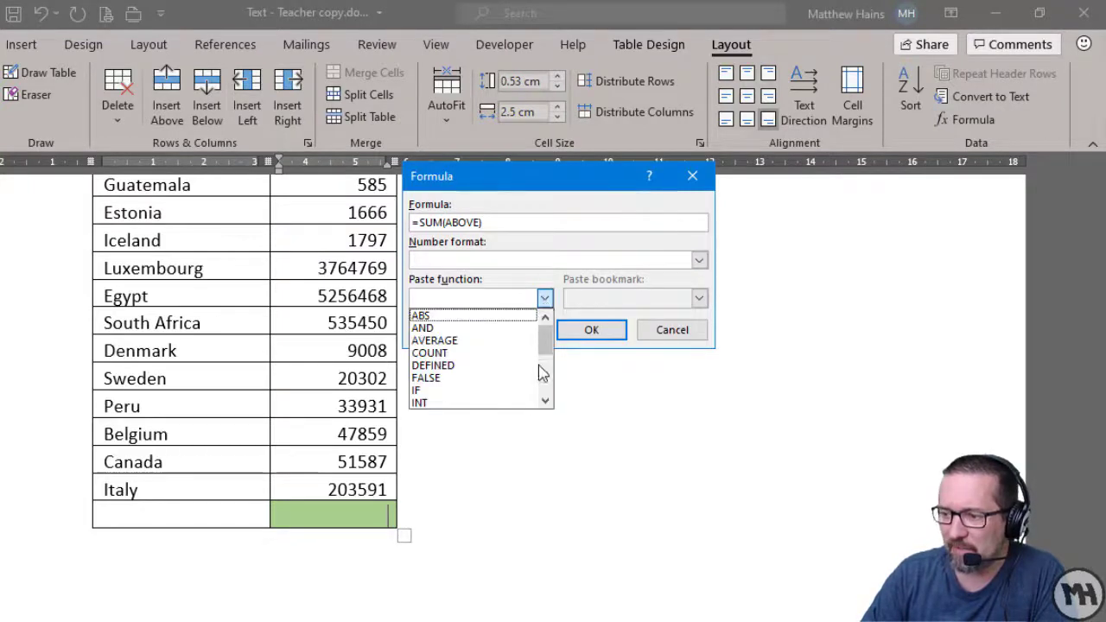
pyautogui.moveTo(546, 347)
pyautogui.mouseDown()
pyautogui.moveTo(544, 393)
pyautogui.moveTo(550, 329)
pyautogui.mouseUp()
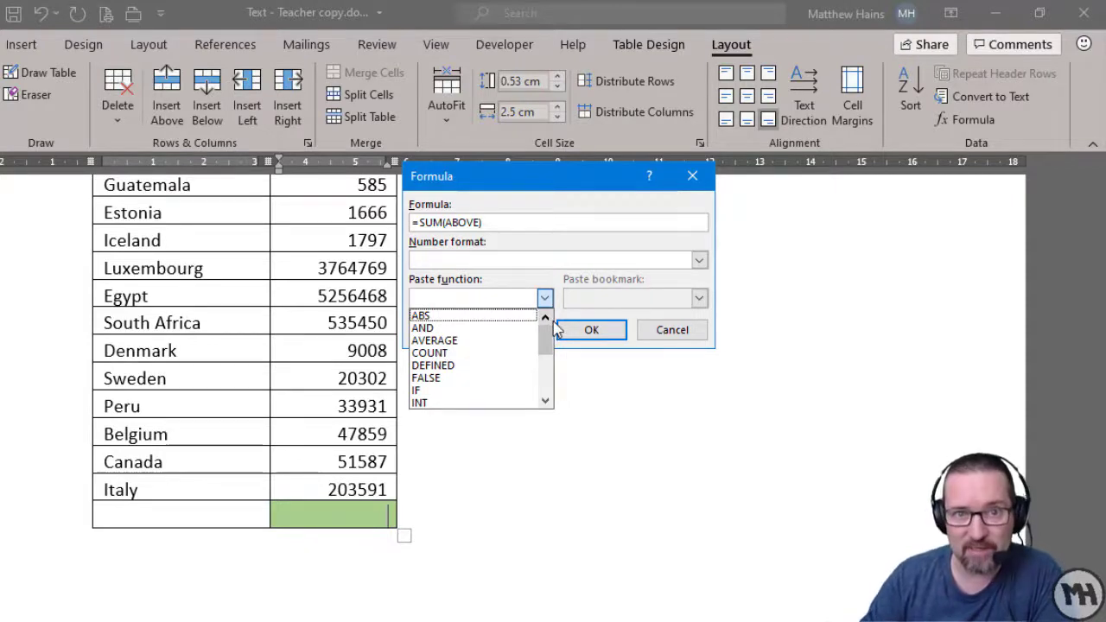
pyautogui.click(637, 322)
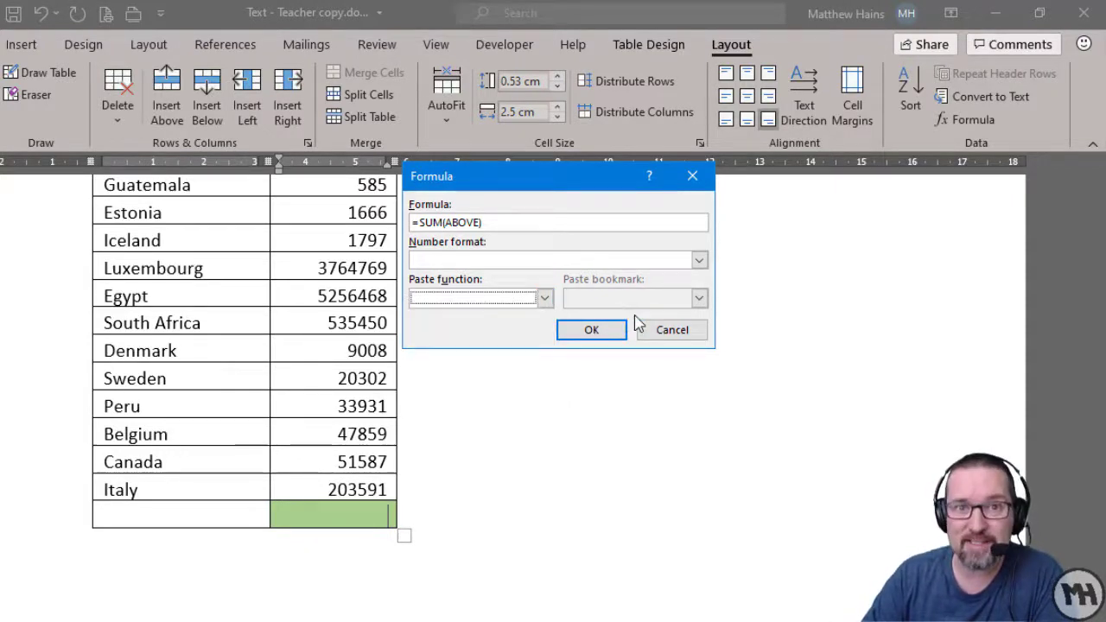